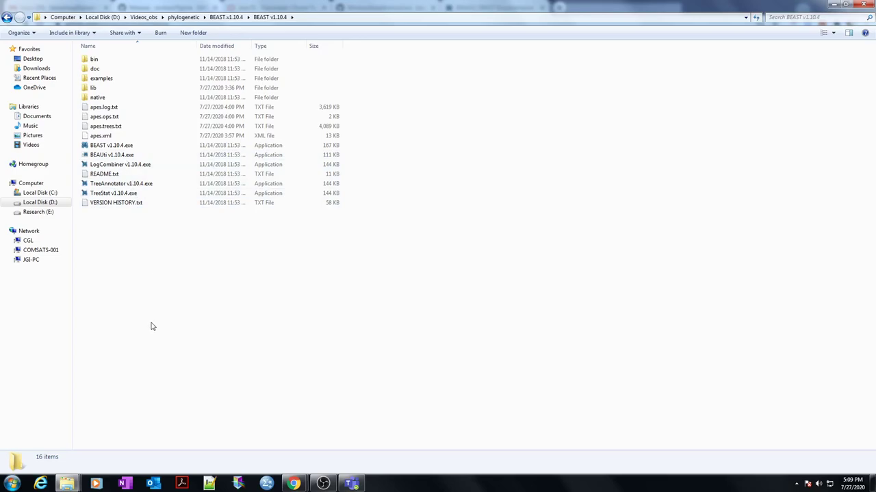
Select BEAUti v1.10.4.exe in the BEAST v1.10.4 folder.
click(120, 157)
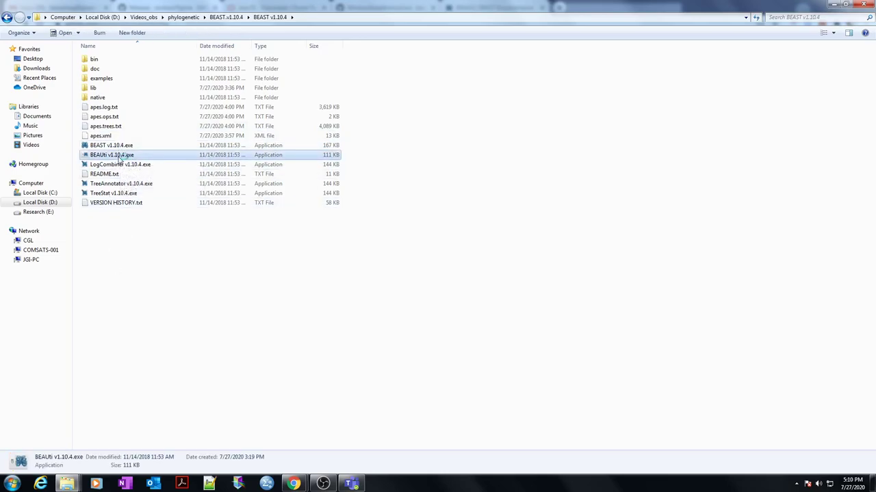
Launch BEAUti and import apes.nex from examples > Data as an alignment partition.
double_click(120, 156)
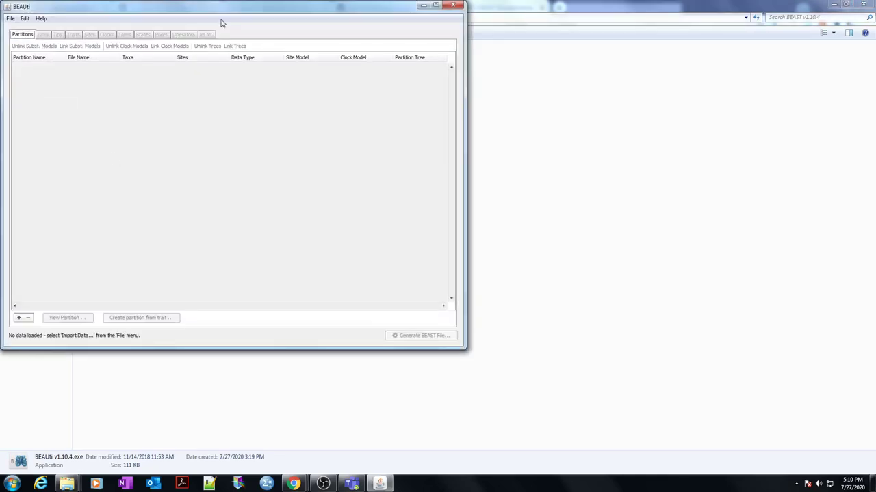
drag(224, 10, 408, 26)
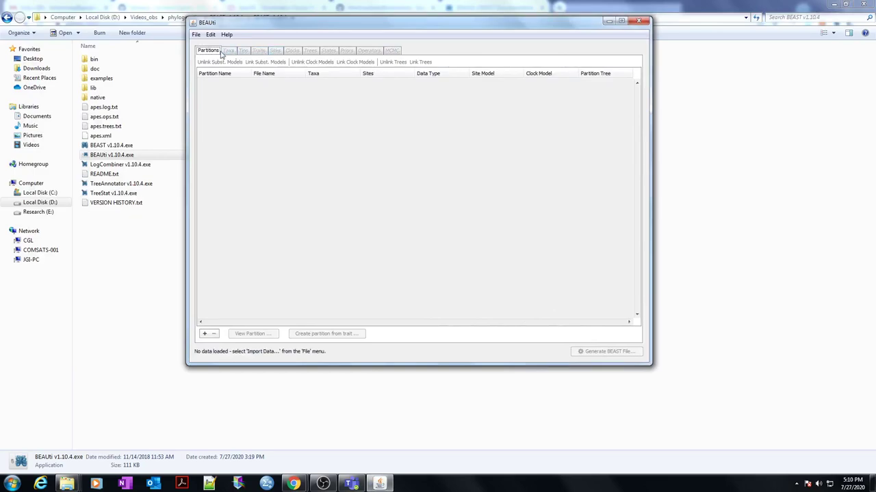
click(196, 35)
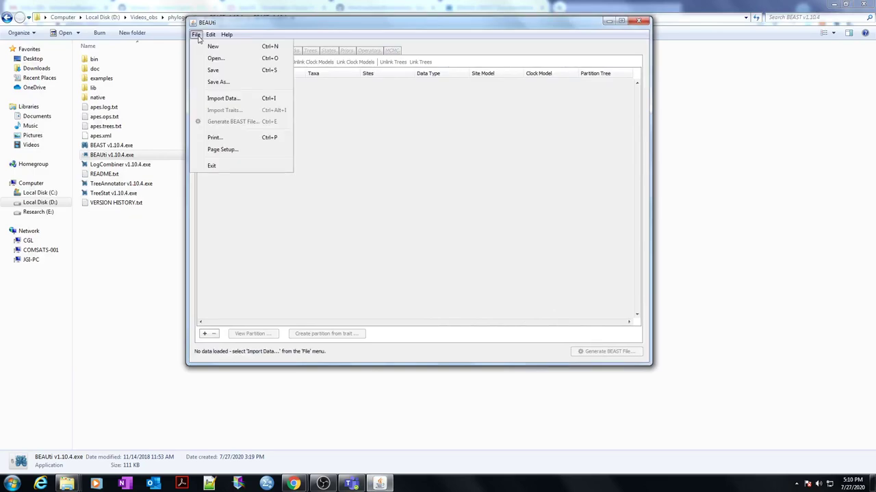
click(226, 98)
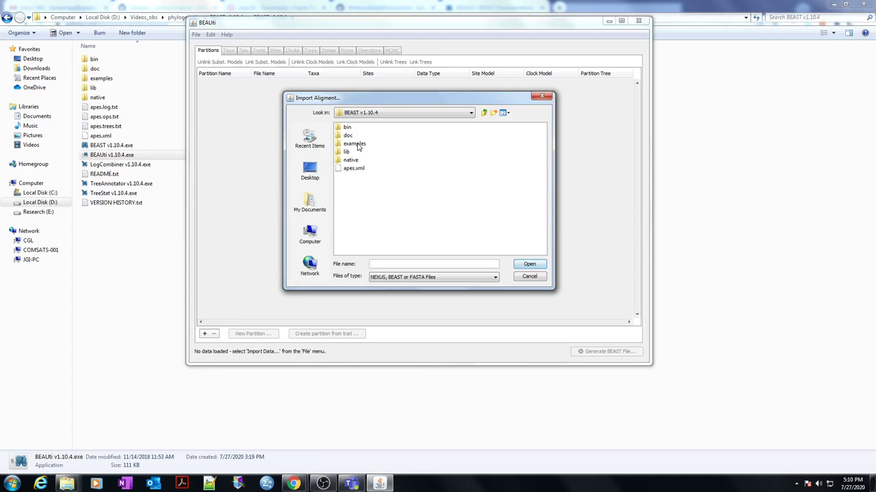
double_click(357, 145)
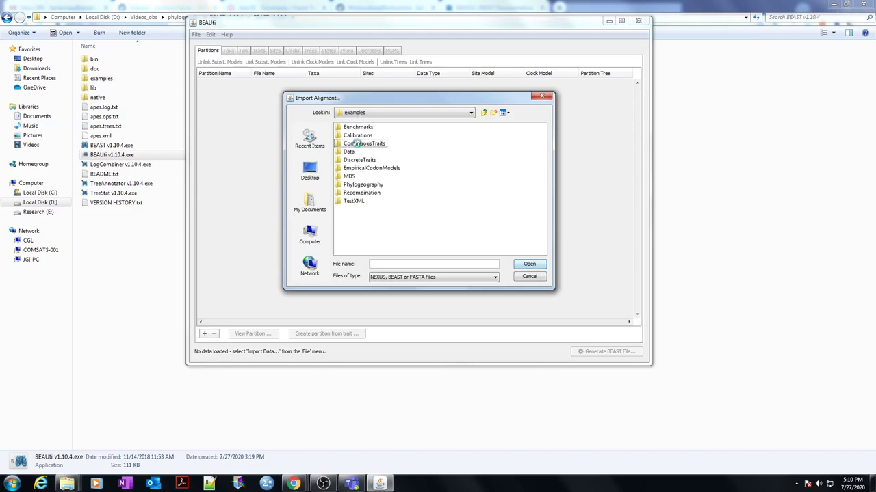
double_click(351, 152)
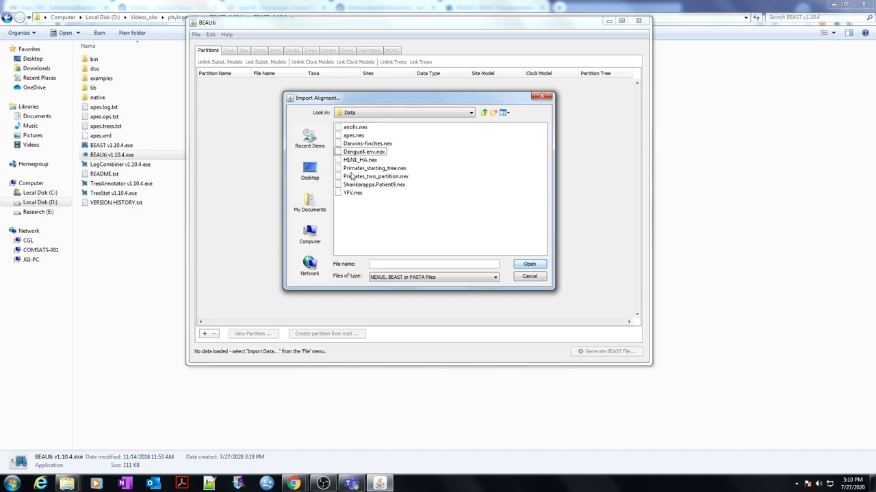
click(353, 137)
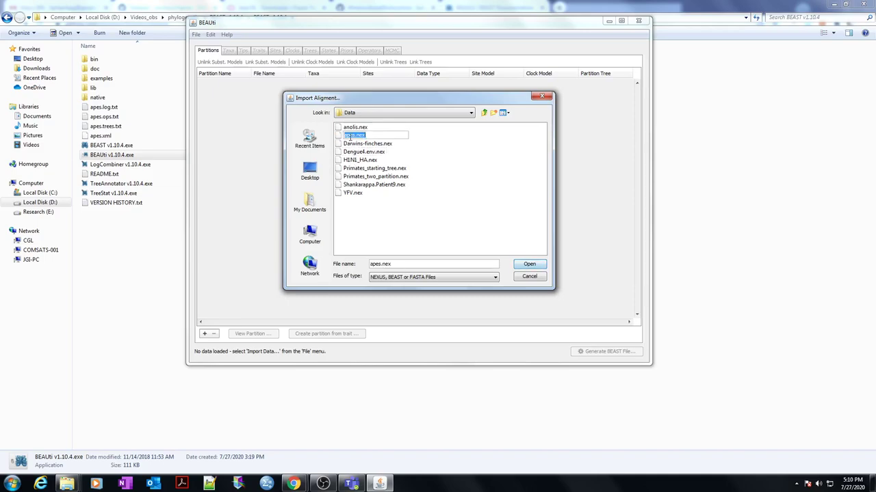
double_click(343, 136)
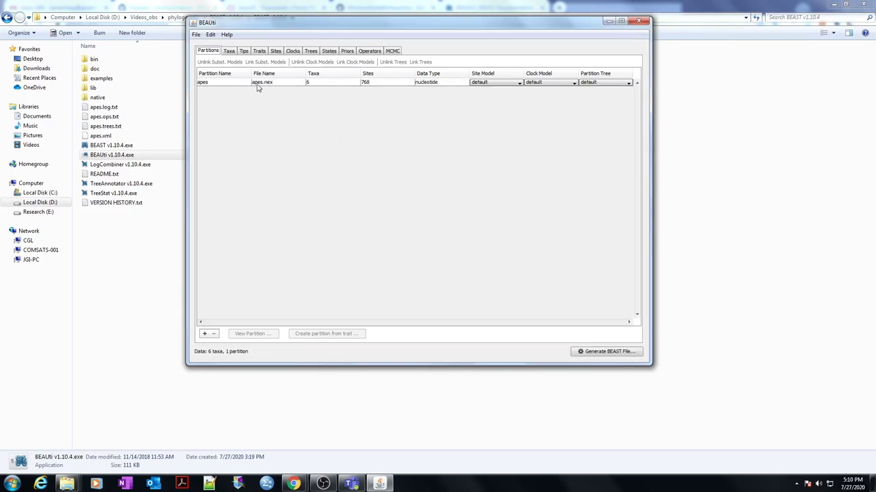
Change the apes partition's substitution model from HKY to GTR.
click(316, 86)
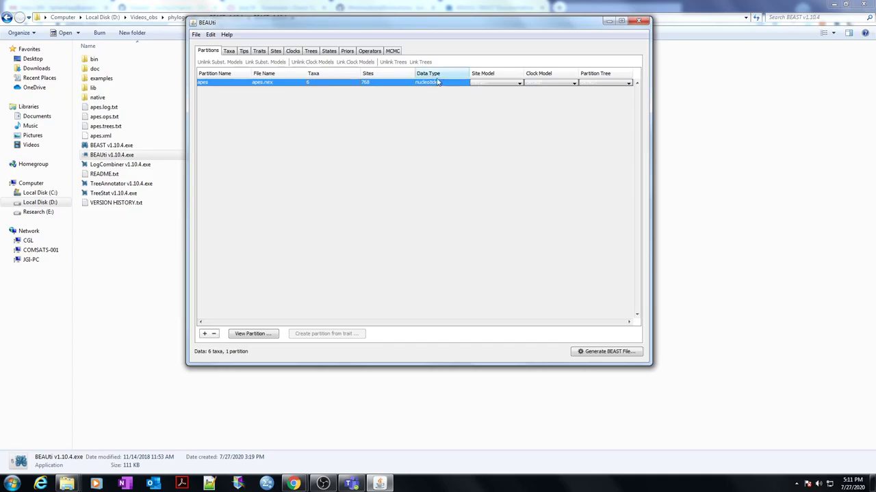
click(495, 83)
click(553, 84)
click(514, 84)
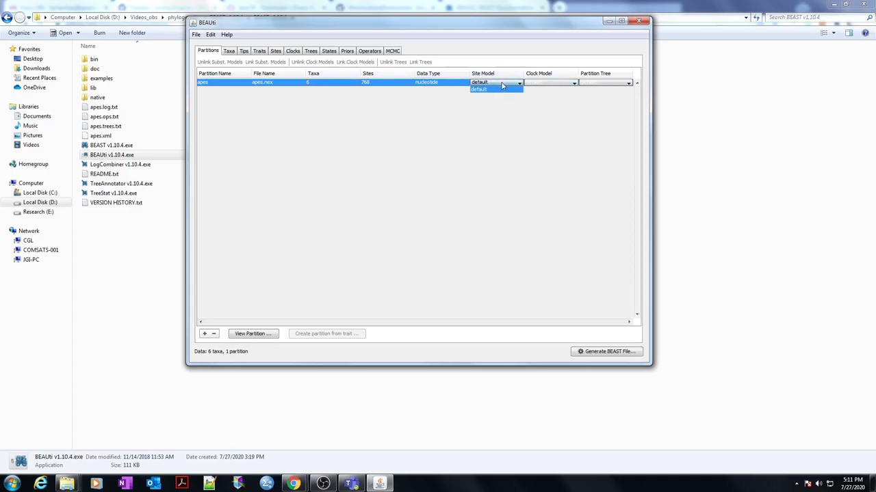
click(229, 53)
click(257, 54)
click(248, 53)
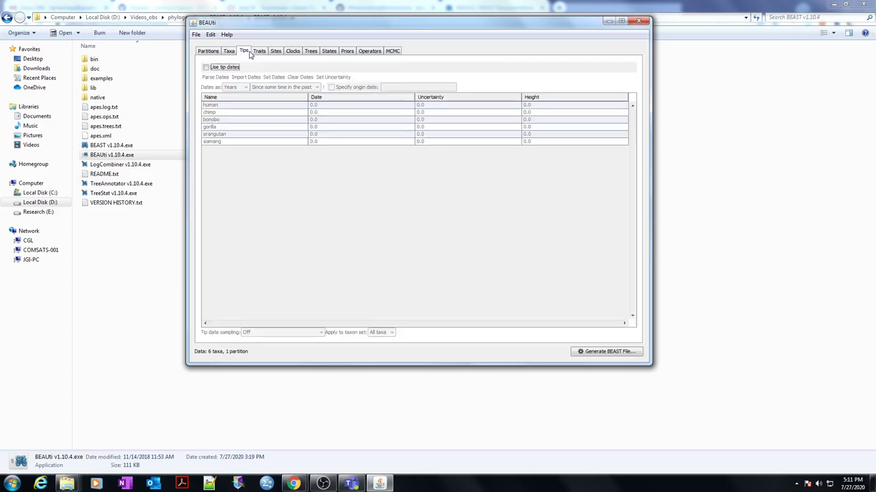
click(259, 52)
click(276, 53)
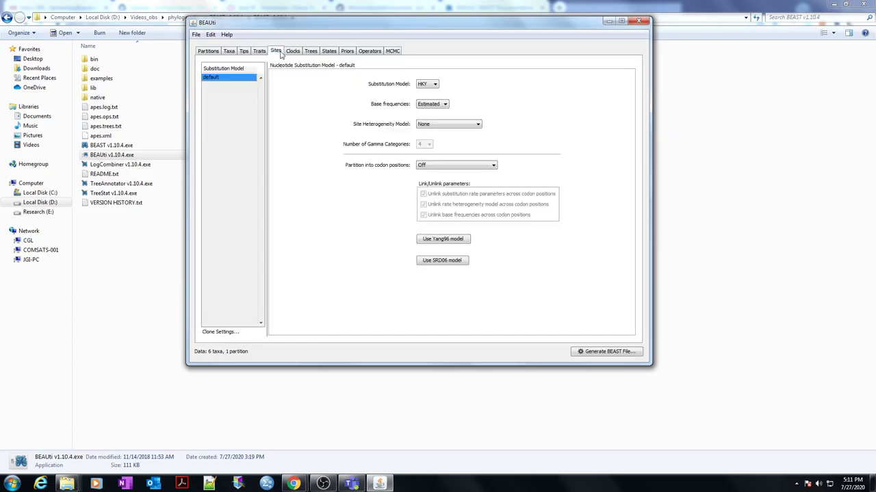
click(430, 88)
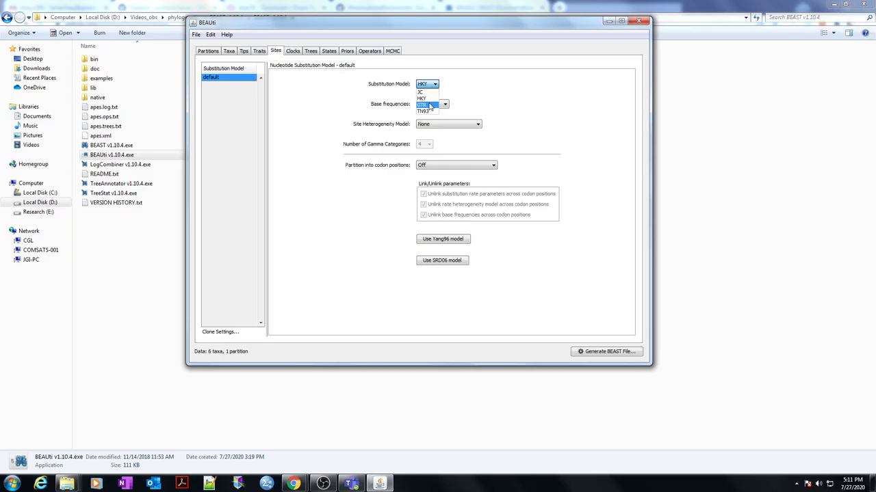
click(429, 105)
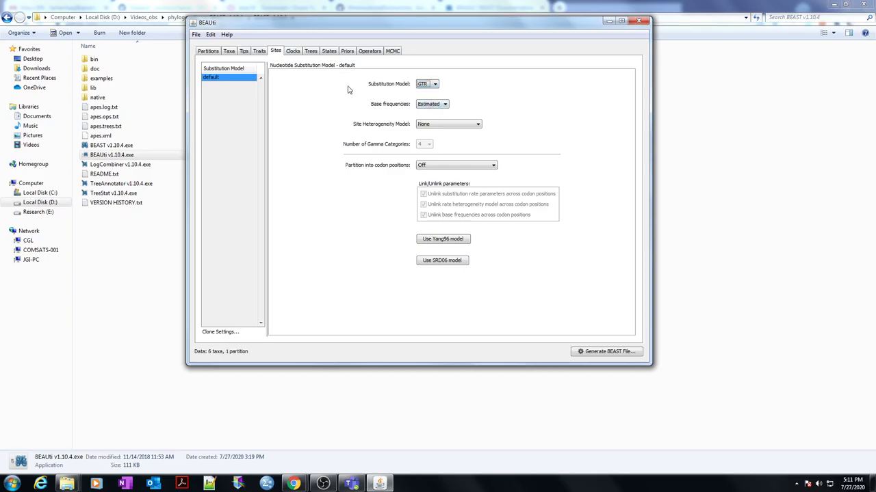
Keep the strict clock and review the Trees, States, Priors and MCMC settings.
click(298, 53)
click(464, 84)
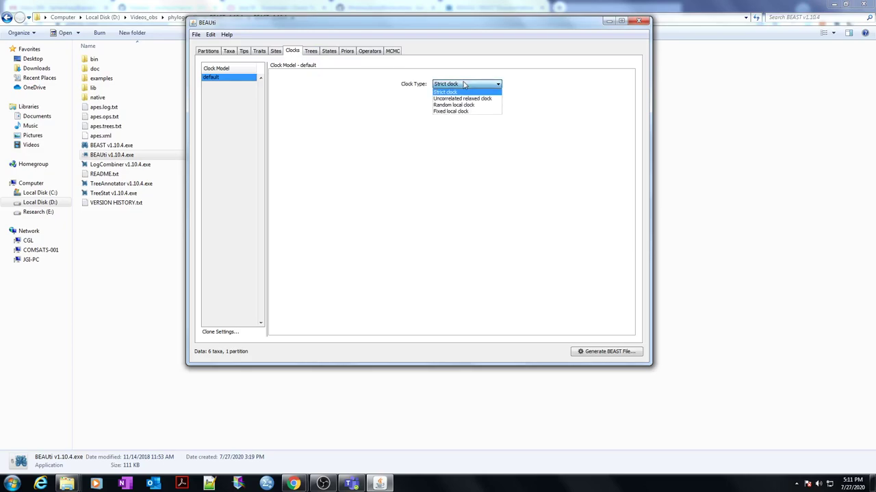
click(464, 84)
click(316, 53)
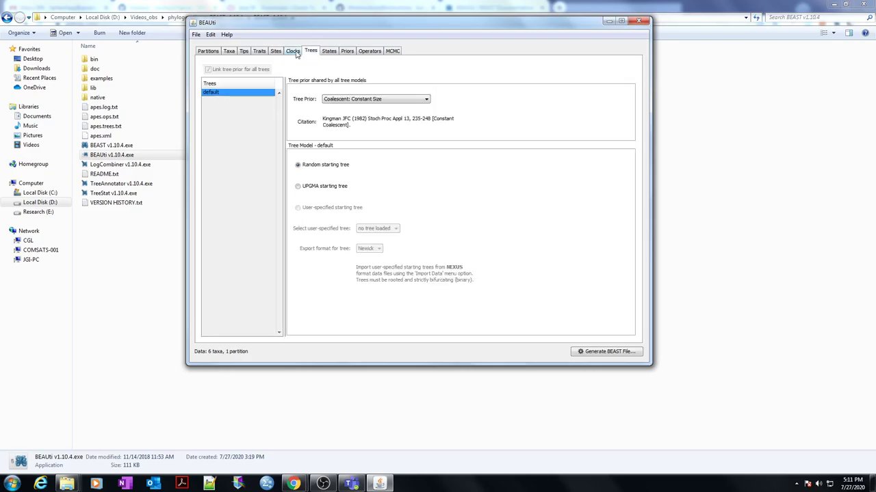
click(329, 54)
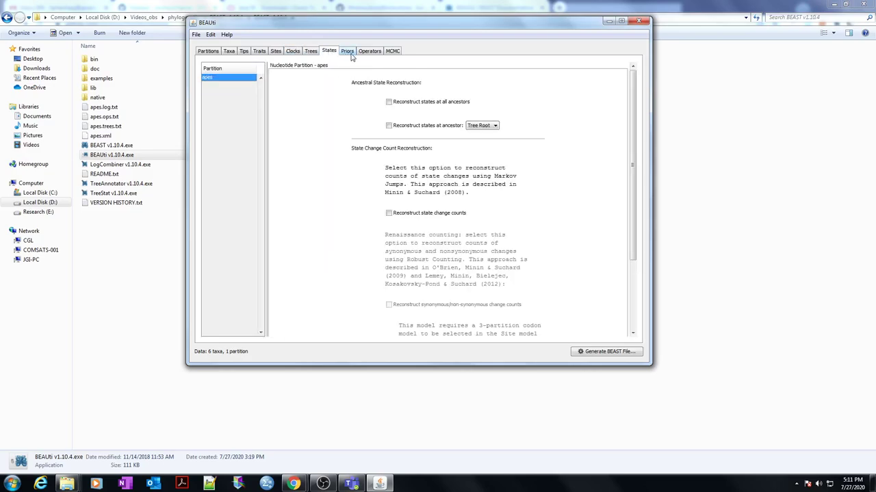
click(350, 56)
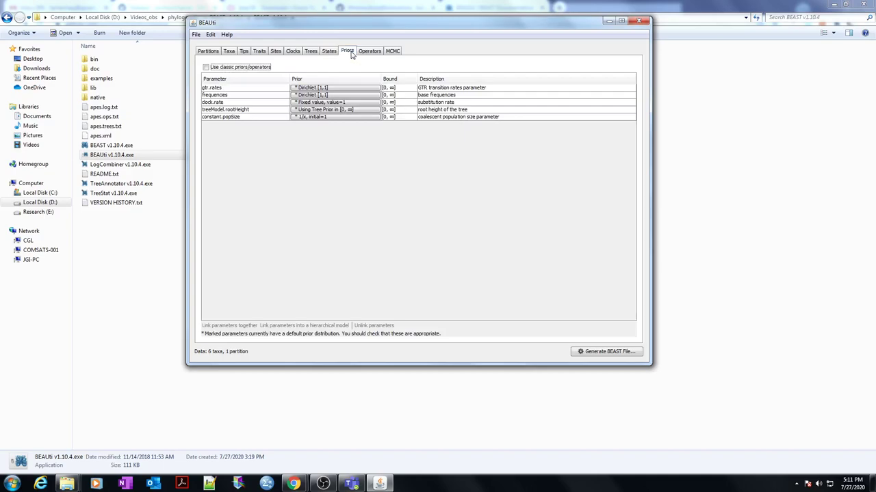
click(285, 54)
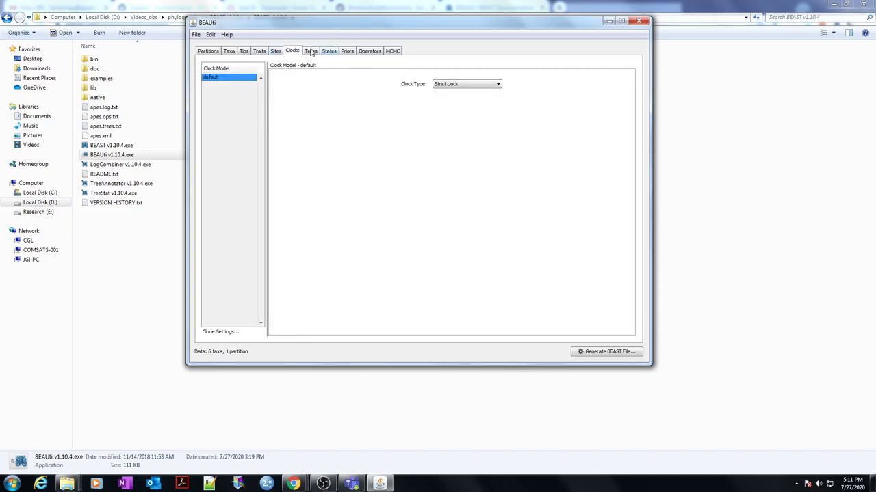
click(394, 54)
click(281, 52)
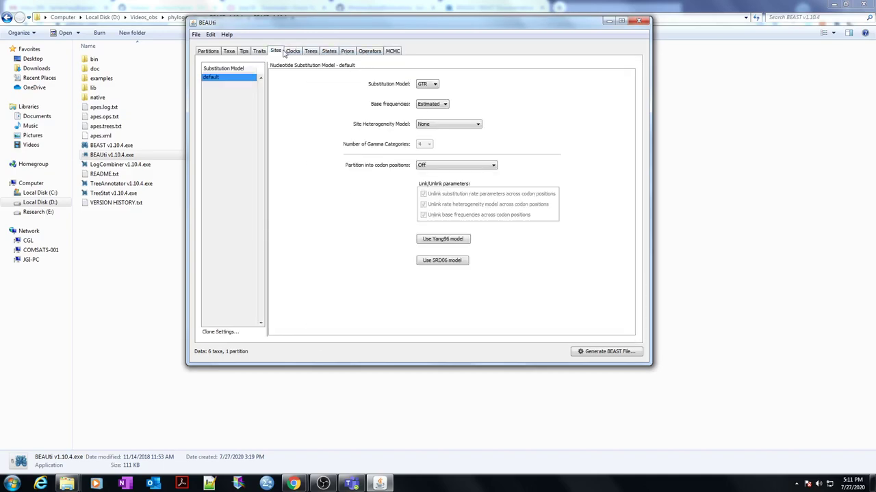
Generate the BEAST XML, accepting the default priors, and save it as apes_tutorial.xml.
click(596, 353)
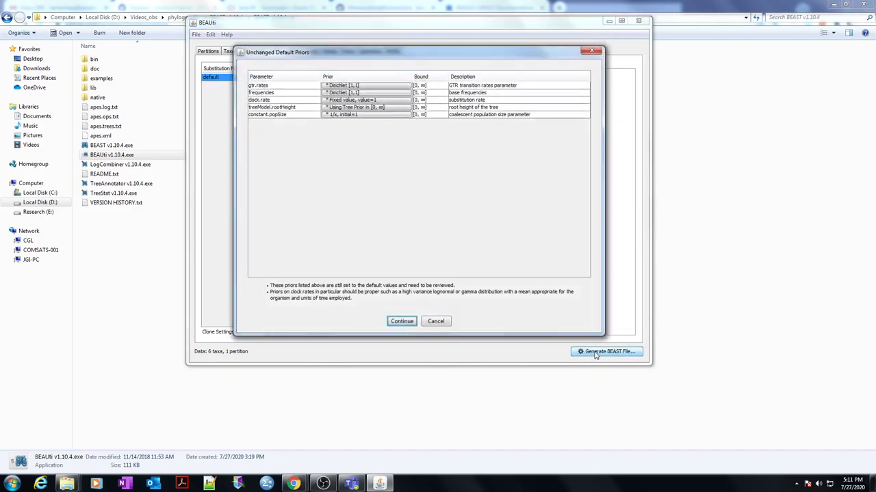
click(401, 321)
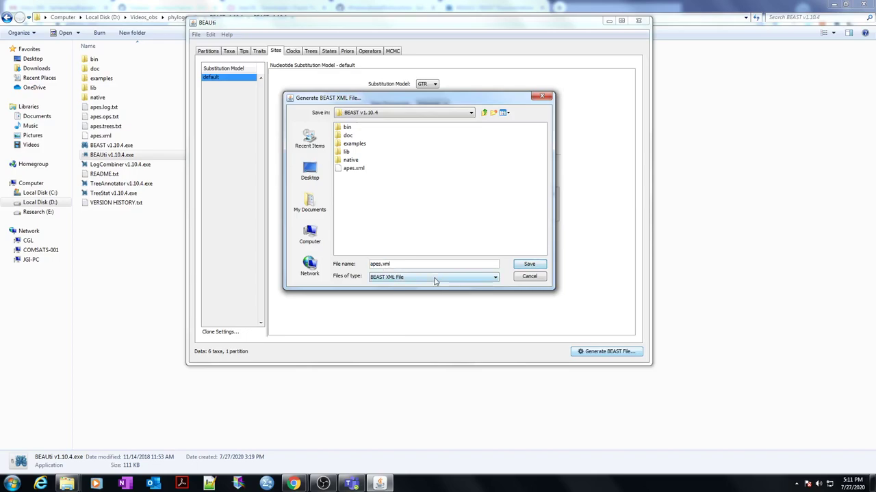
text(_tutorial)
click(525, 264)
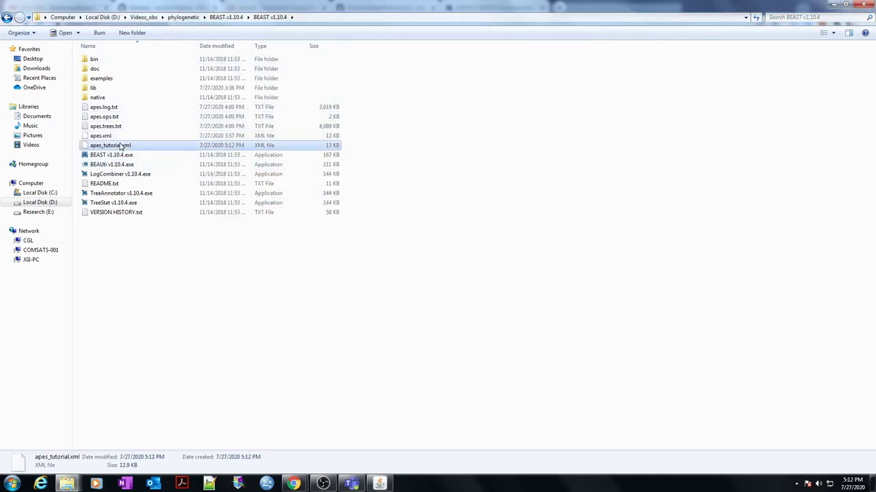
Show the BEAST v1.10.4 folder as large icons and close the BEAUti window.
ctrl+scroll(177, 206, up, 5)
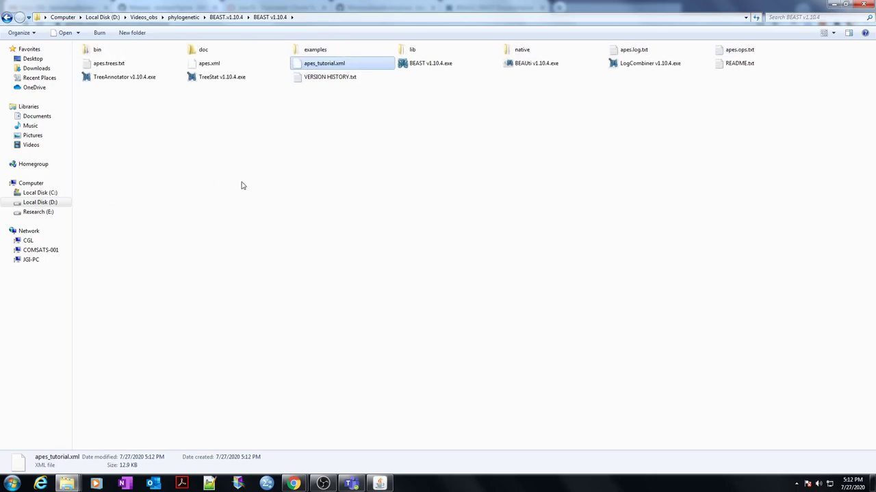
ctrl+scroll(241, 186, up, 1)
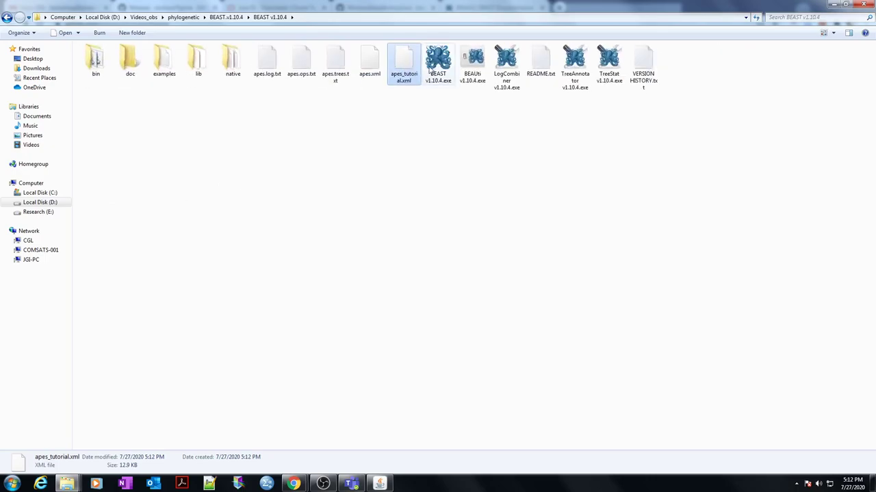
ctrl+scroll(414, 91, up, 4)
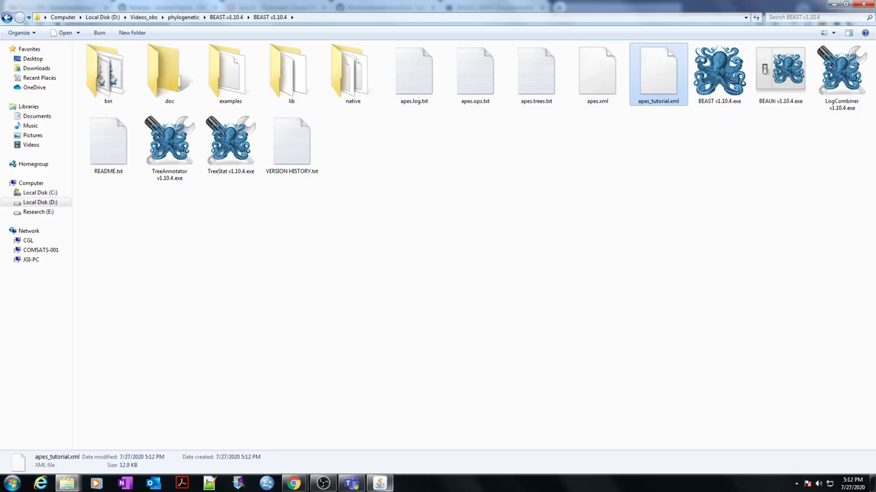
click(380, 484)
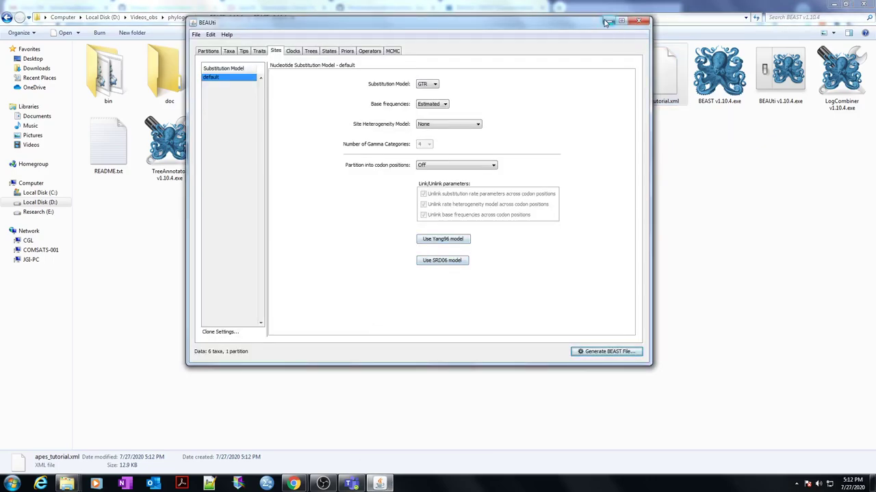
click(637, 23)
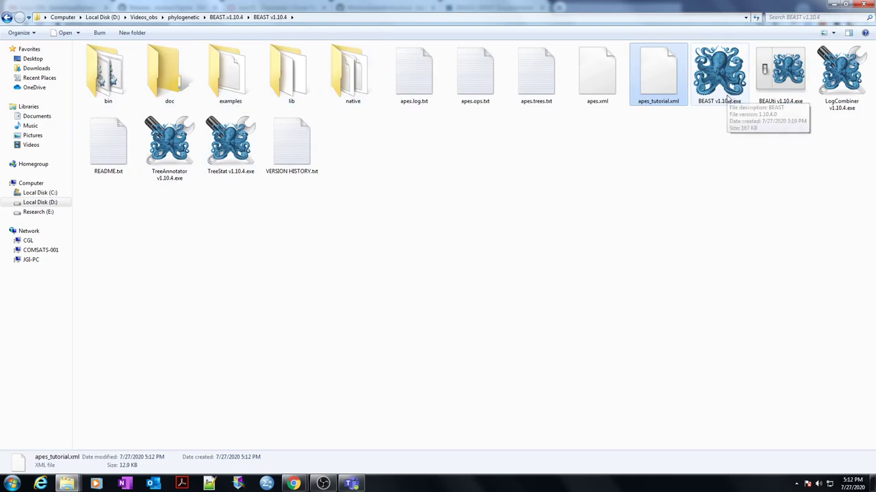
Launch BEAST, load apes_tutorial.xml as the input file, and start the run.
click(727, 98)
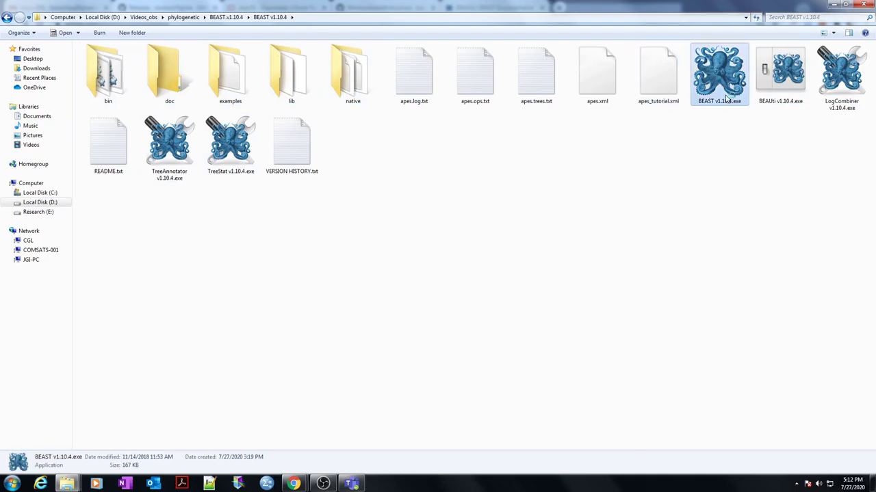
double_click(727, 98)
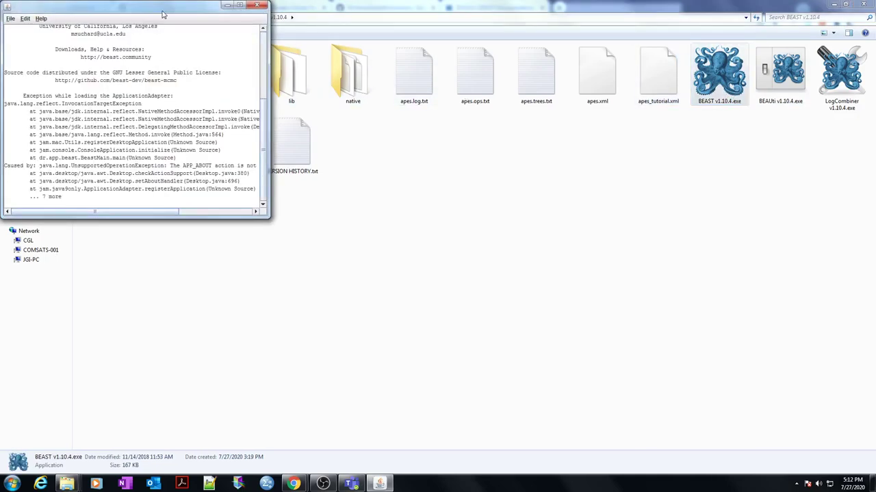
drag(164, 14, 279, 66)
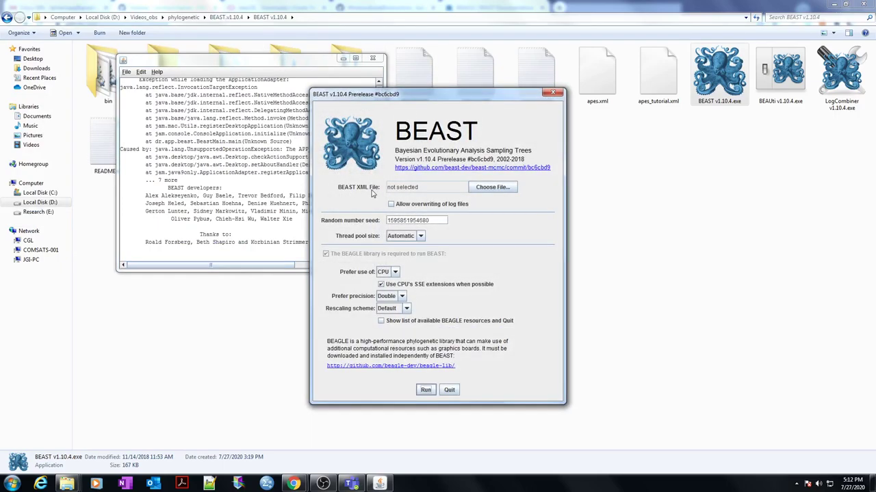
click(491, 187)
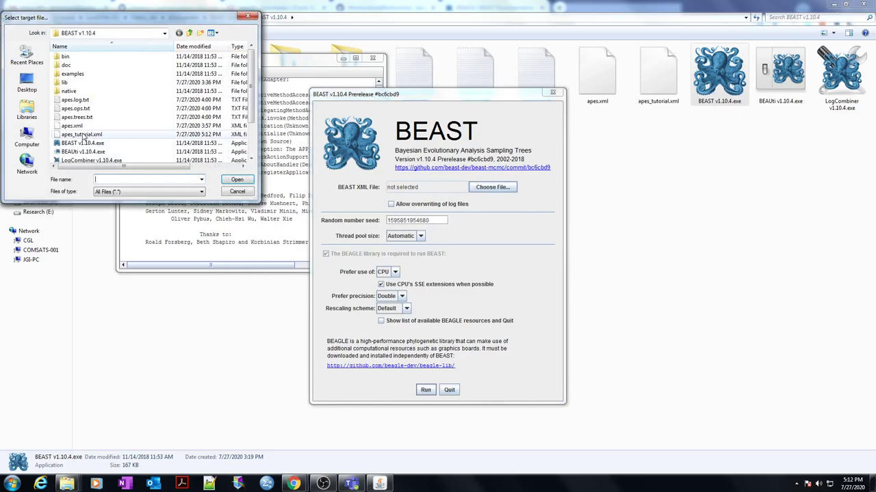
click(73, 125)
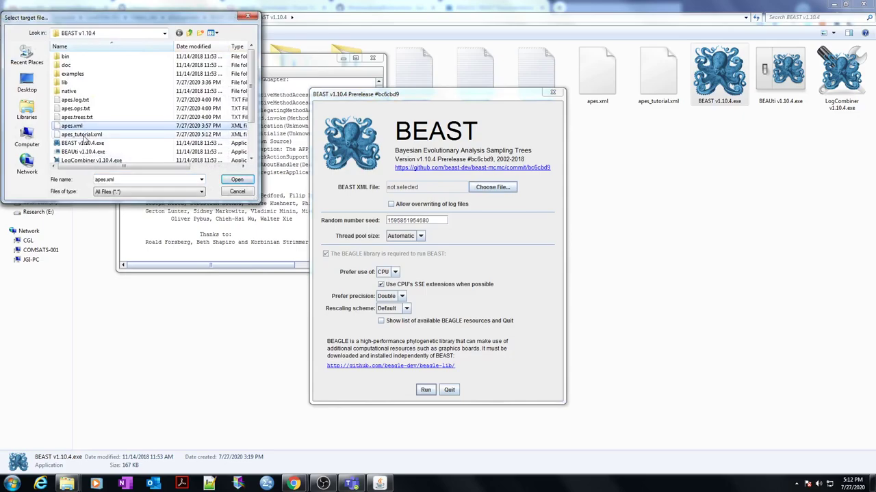
click(84, 136)
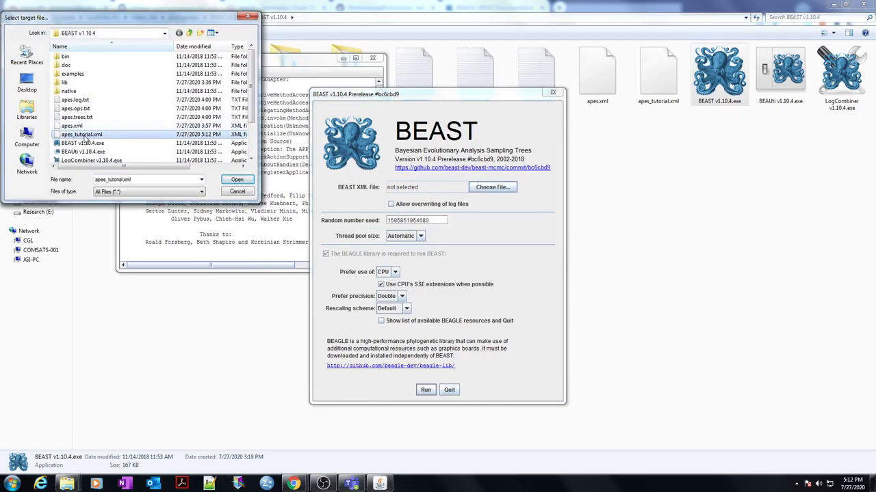
double_click(84, 136)
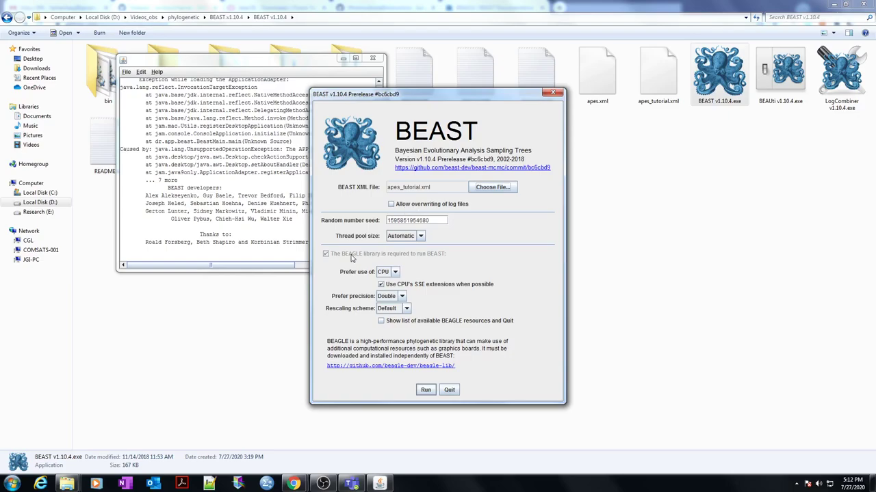
drag(402, 98, 548, 76)
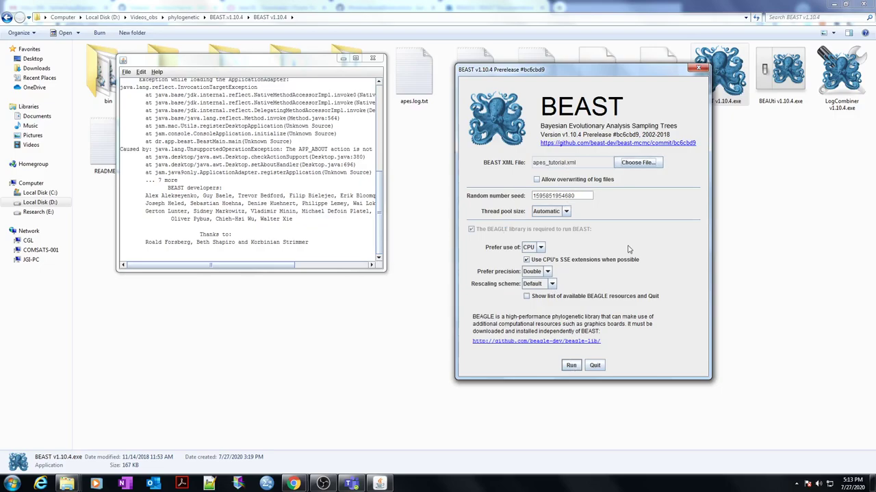
click(571, 365)
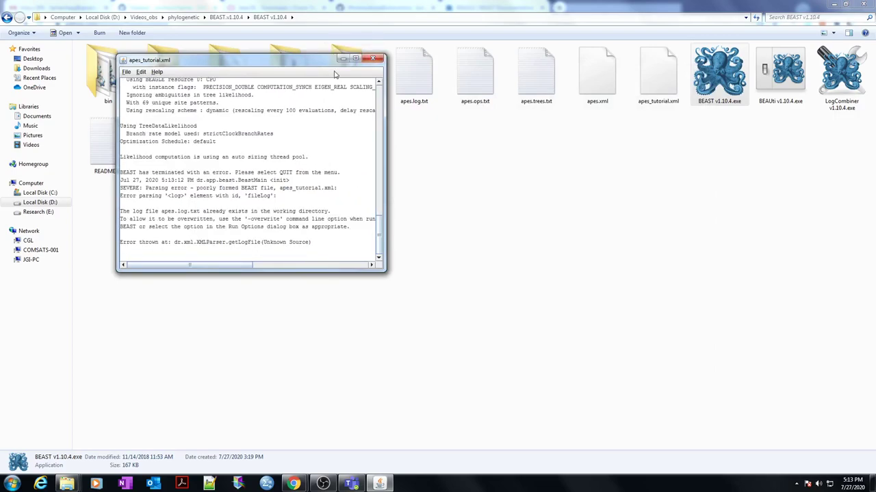
Check the existing apes.log.txt, apes.ops.txt and apes.trees.txt files and close the BEAST error console.
click(370, 60)
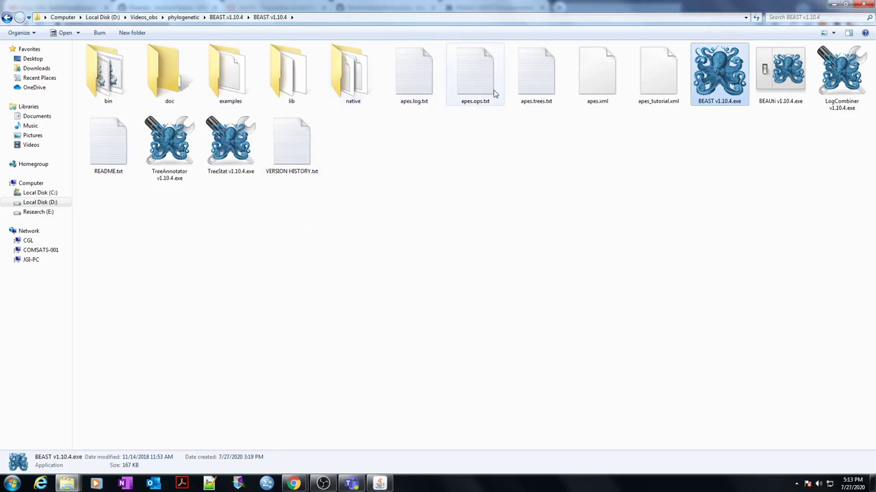
click(414, 103)
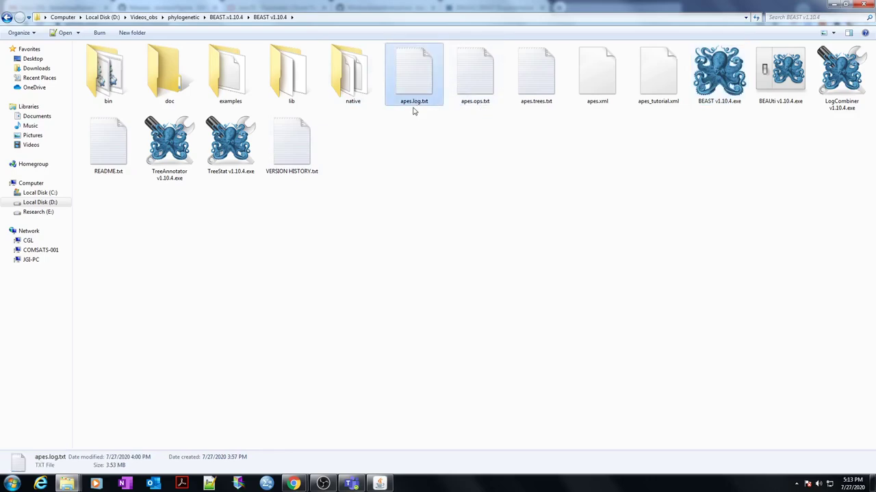
click(478, 108)
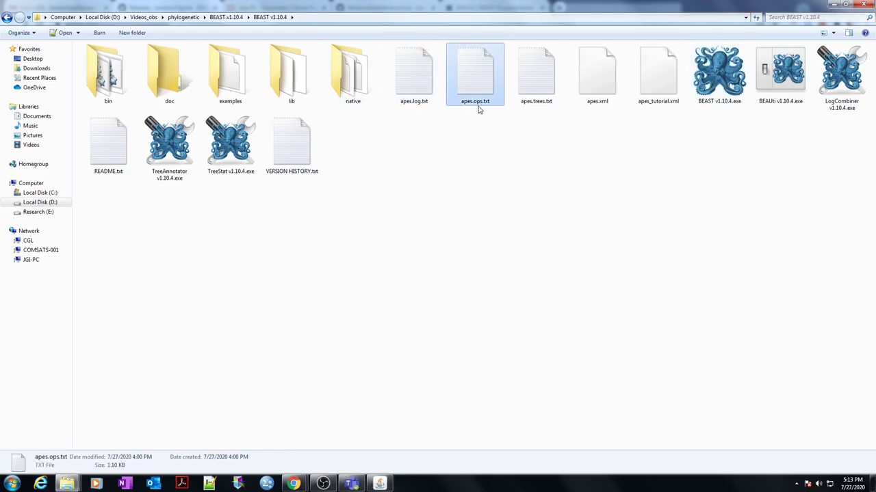
click(534, 108)
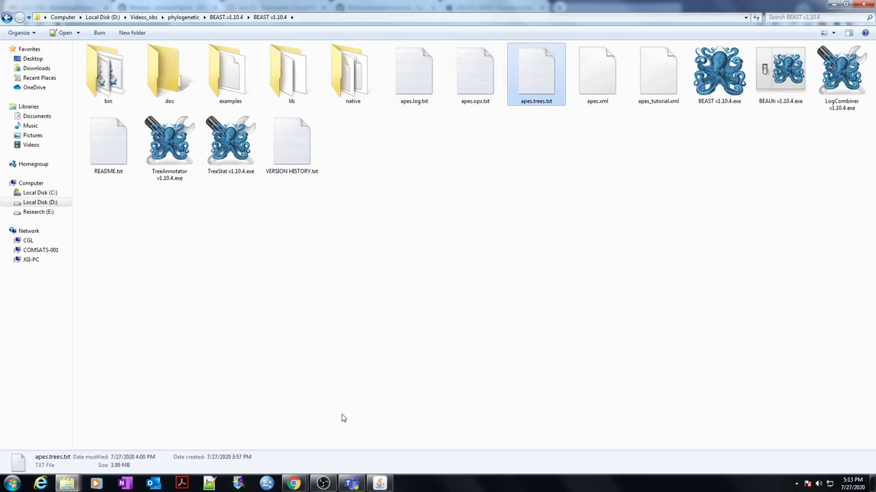
click(379, 484)
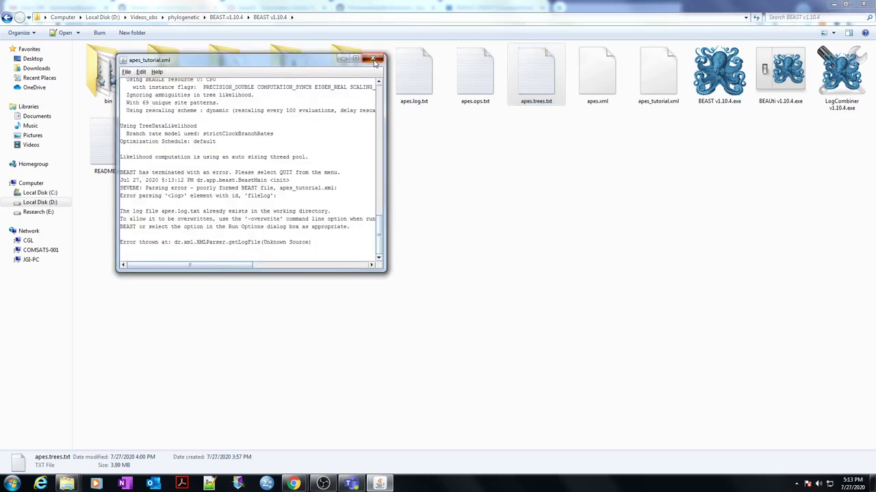
click(372, 59)
Decline saving the console output and open apes.trees.txt with Notepad++.
click(252, 176)
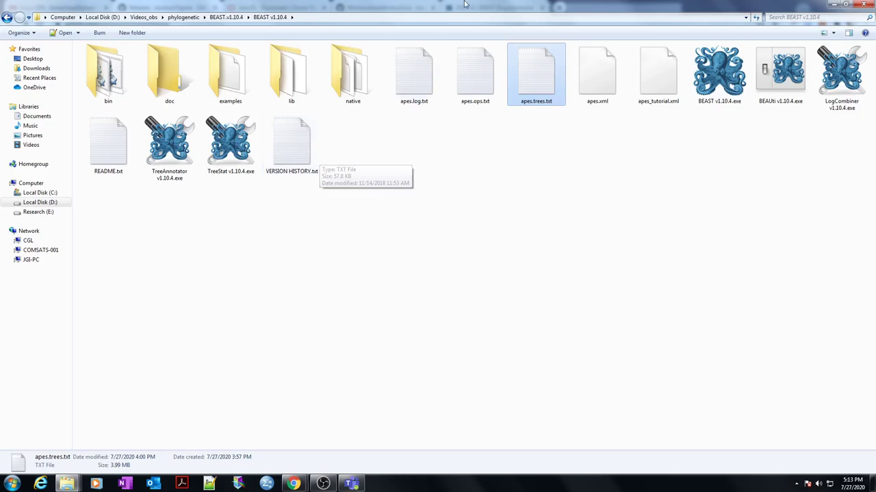
right_click(533, 85)
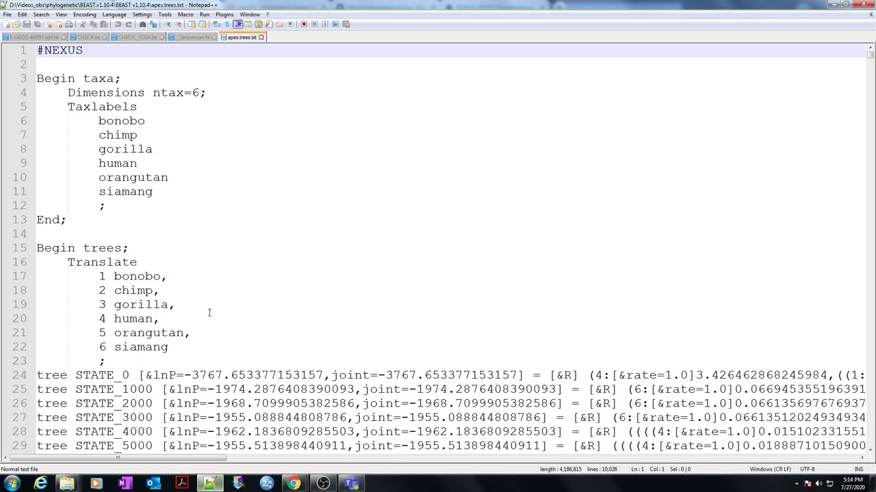
Review the Translate taxon entries in apes.trees.txt, including orangutan and siamang, then minimize Notepad++.
scroll(209, 312, down, 9)
scroll(209, 307, down, 5)
scroll(202, 304, up, 14)
mouse_move(870, 54)
mouse_down()
mouse_move(870, 125)
mouse_move(870, 53)
mouse_up()
click(137, 277)
click(137, 291)
click(137, 319)
click(137, 333)
click(137, 348)
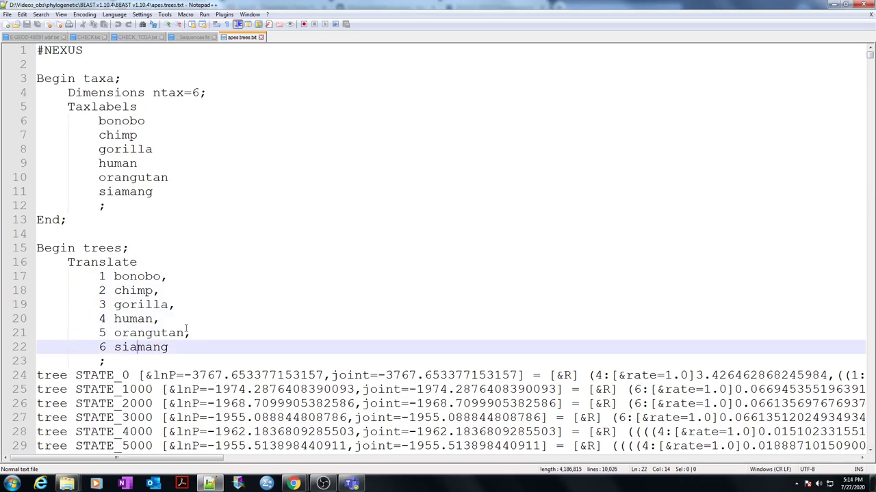
click(833, 5)
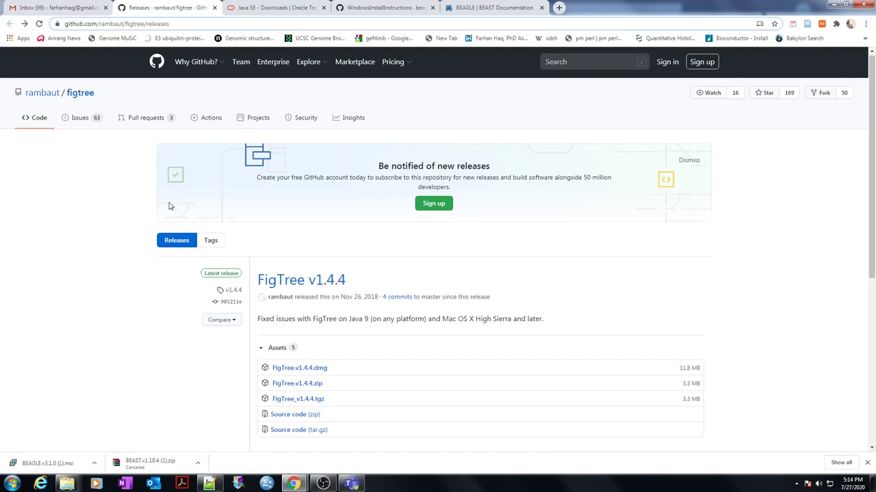
Go from the BEAST folder to FigTree.v1.4.4 > FigTree v1.4.4 and launch FigTree v1.4.4.exe.
click(66, 484)
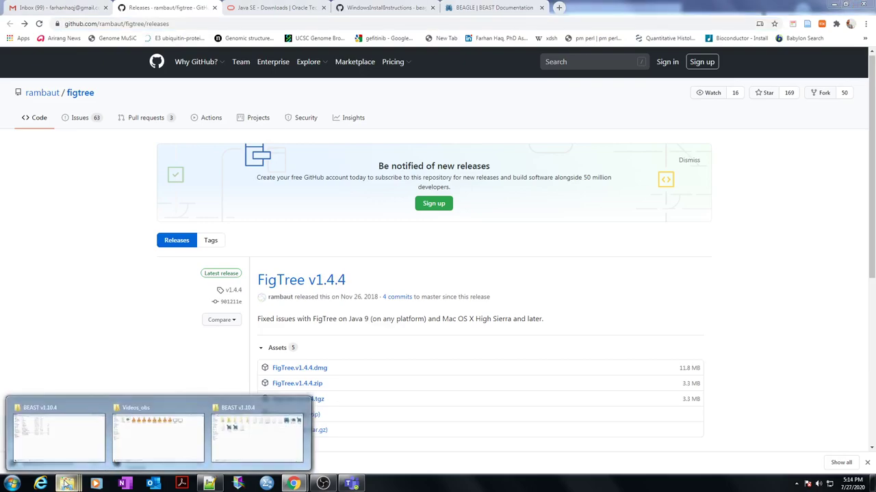
click(245, 436)
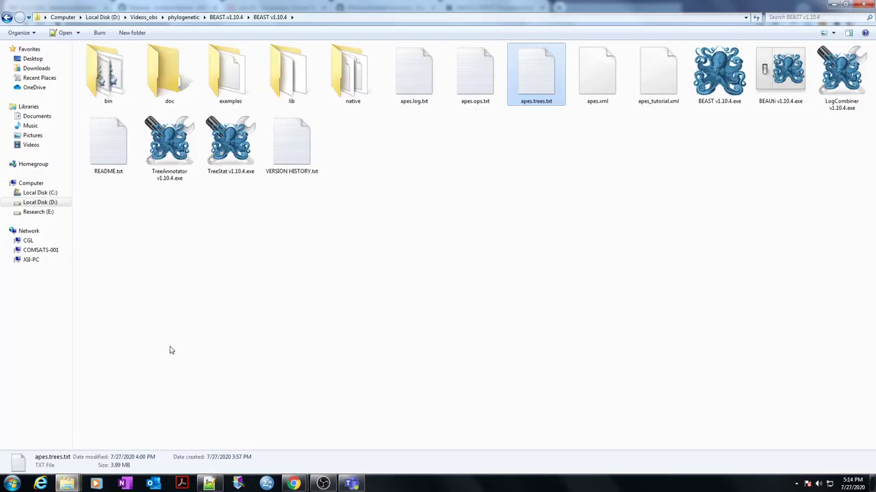
click(228, 18)
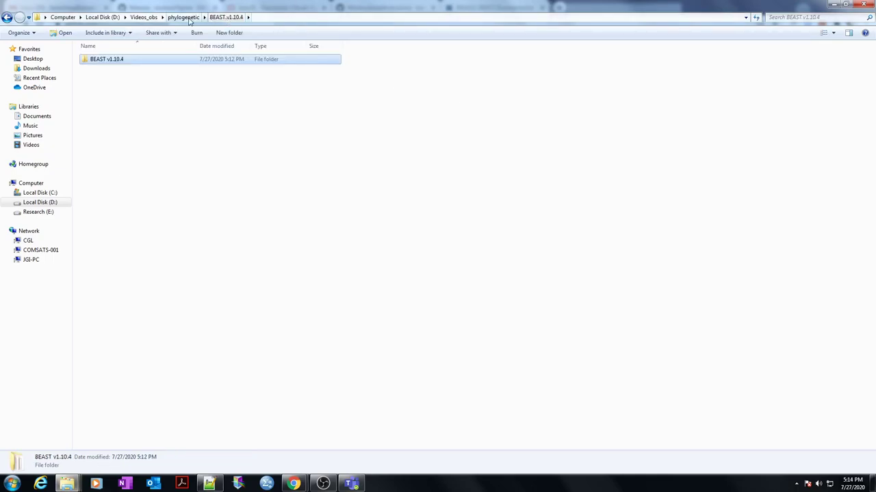
click(184, 18)
click(105, 70)
double_click(105, 69)
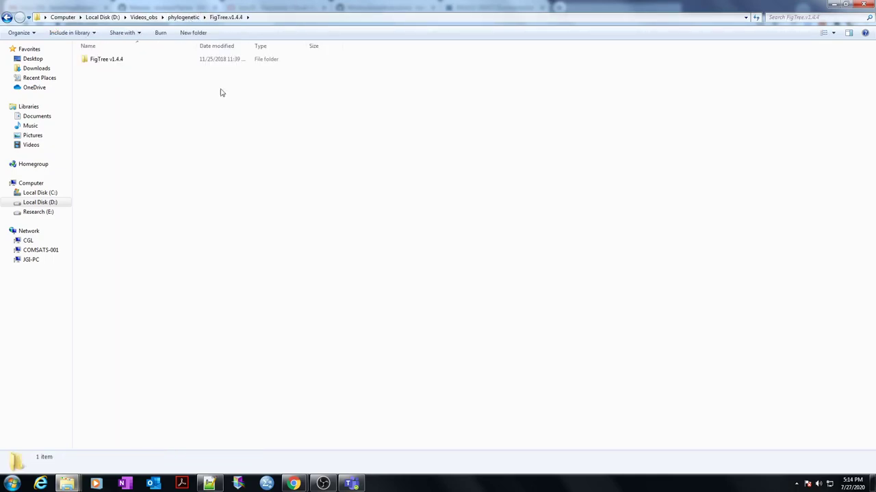
double_click(109, 59)
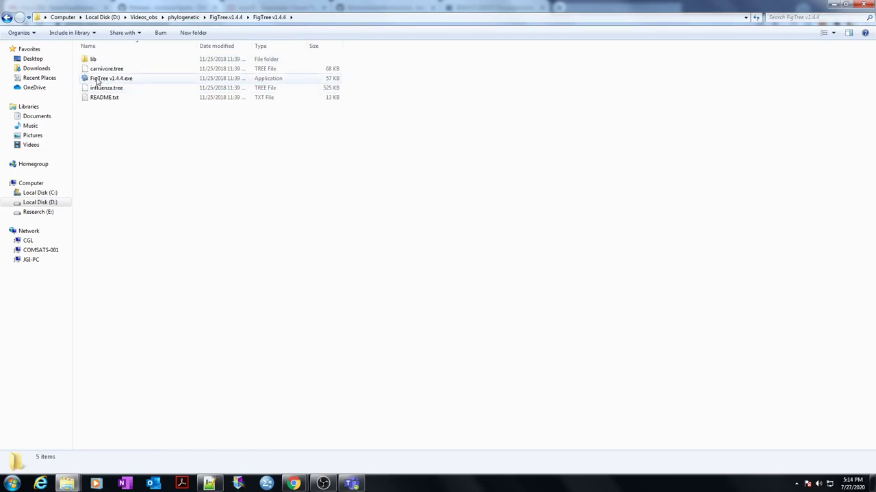
click(98, 80)
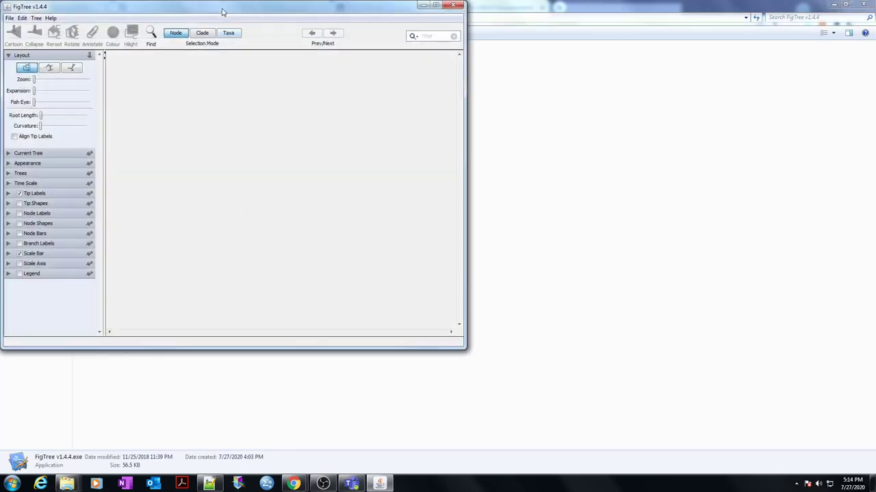
Load apes.trees.txt from the BEAST v1.10.4 folder into FigTree and enlarge the window.
drag(223, 12, 453, 41)
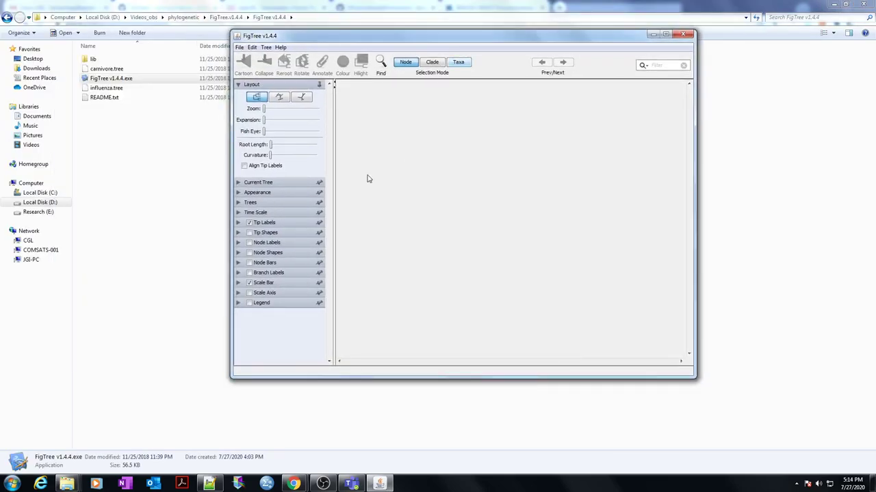
click(239, 47)
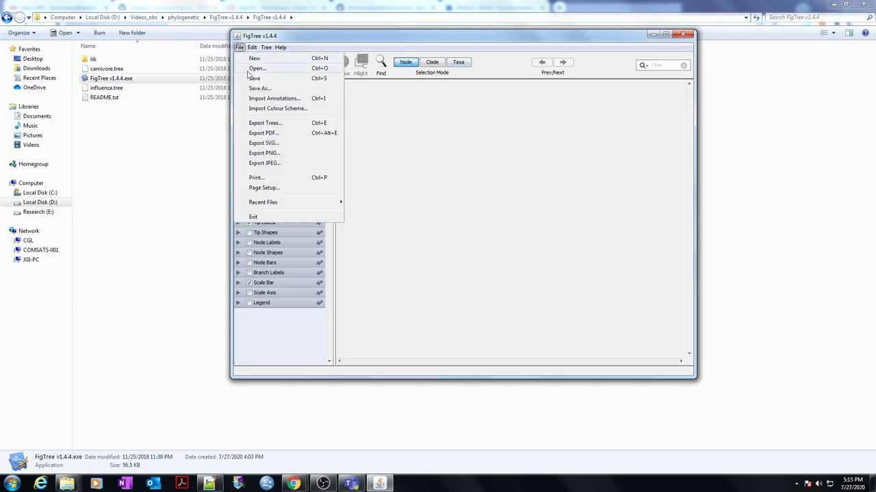
click(257, 69)
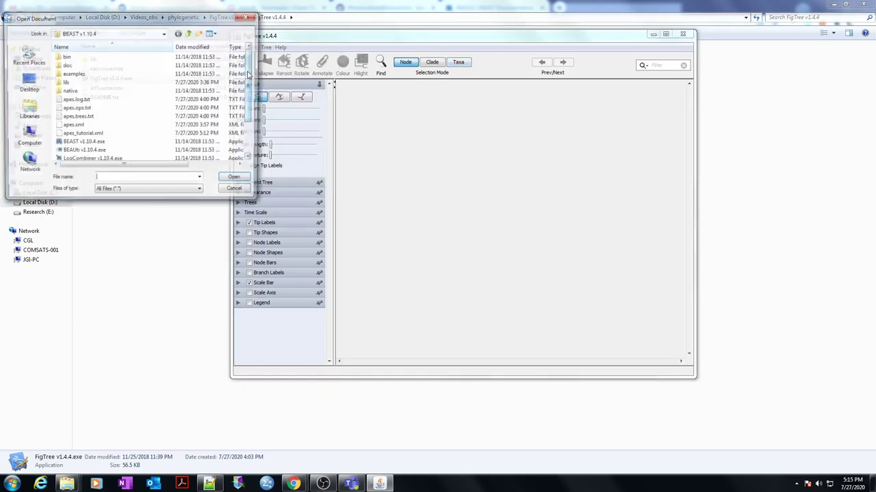
click(77, 117)
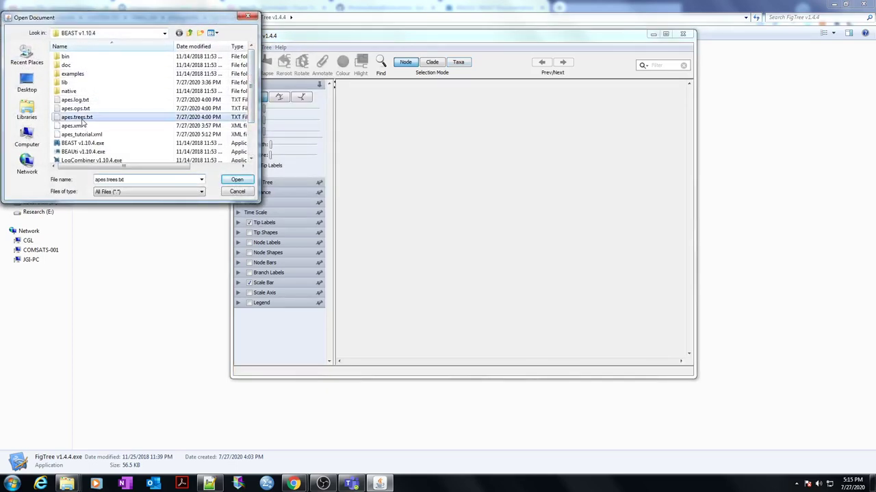
click(237, 180)
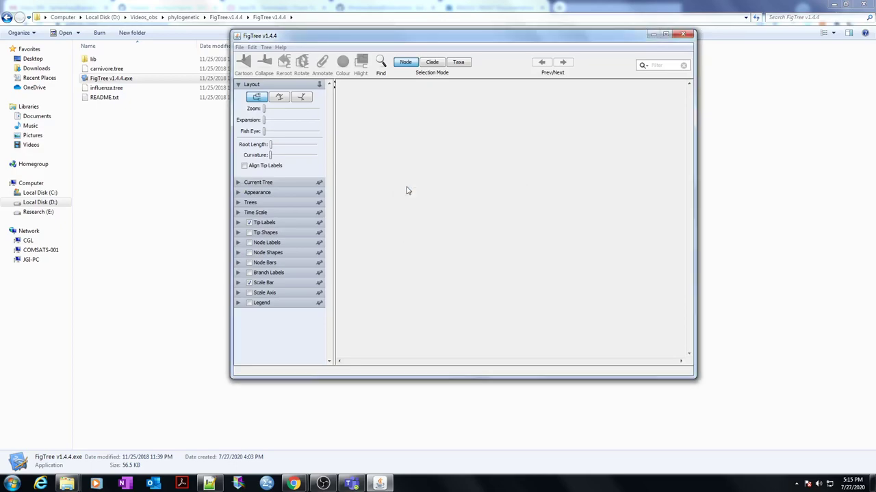
drag(438, 43, 324, 47)
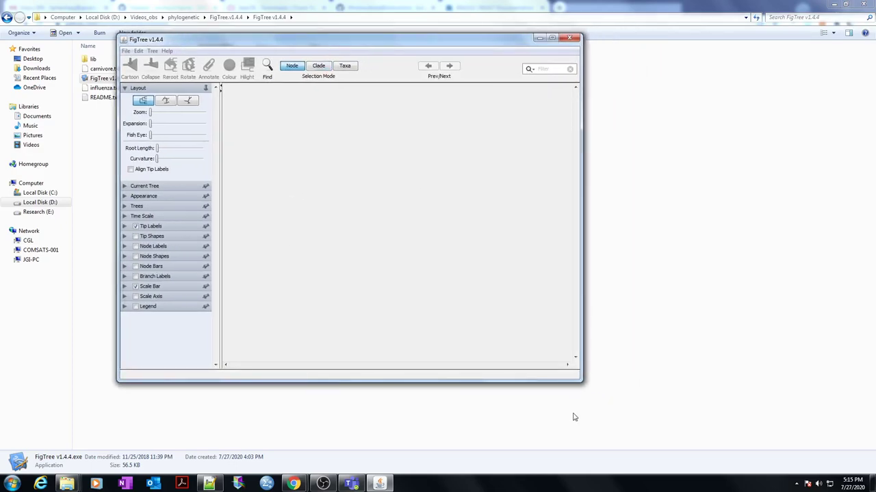
drag(582, 382, 692, 396)
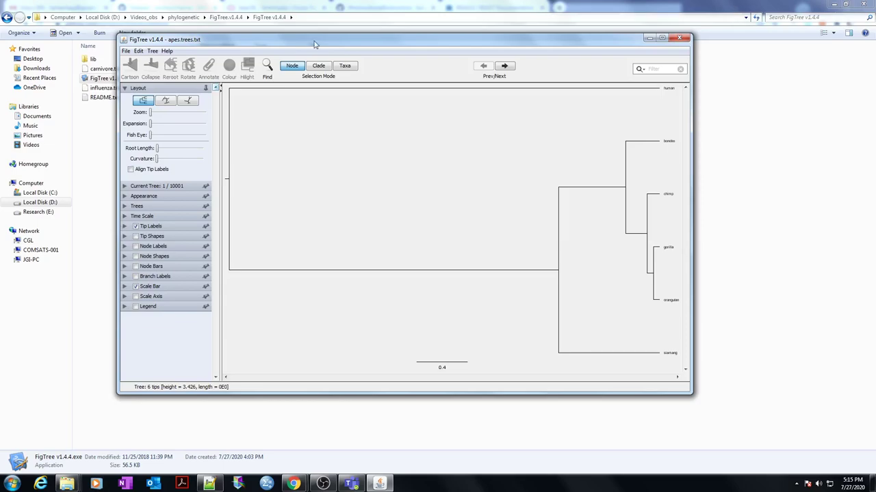
Maximize the FigTree window and view the apes tree as an unrooted radial diagram.
click(317, 68)
click(294, 68)
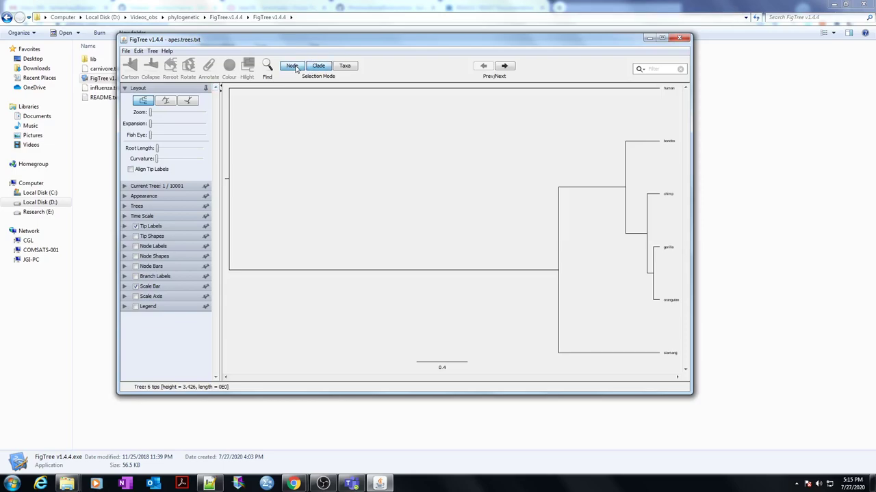
click(188, 102)
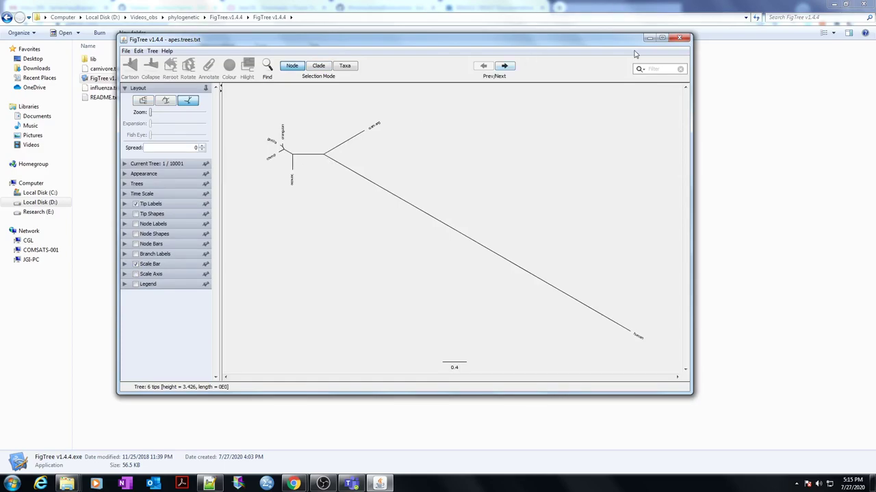
click(661, 38)
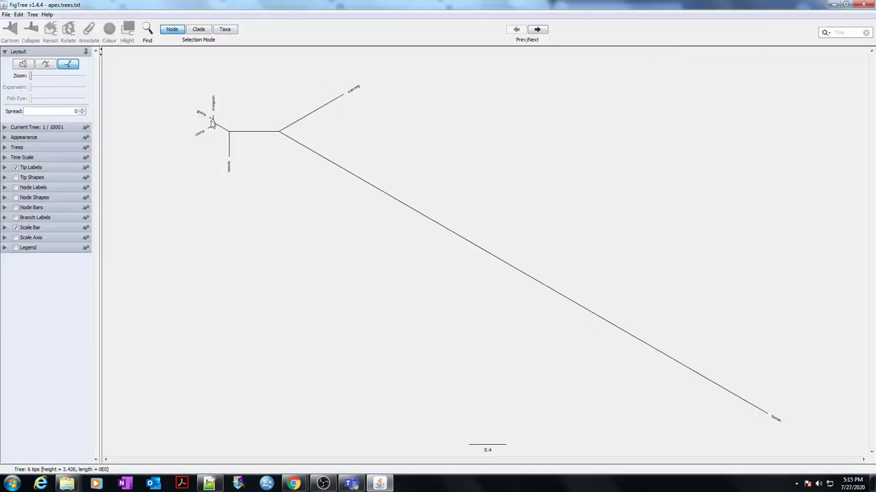
Try polar layout, then return to rectangular layout with curved corners and a longer root.
click(48, 65)
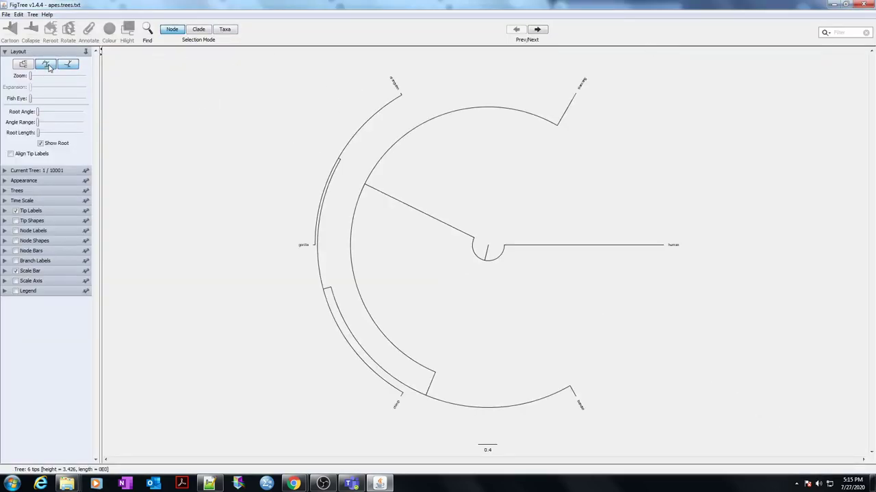
click(27, 67)
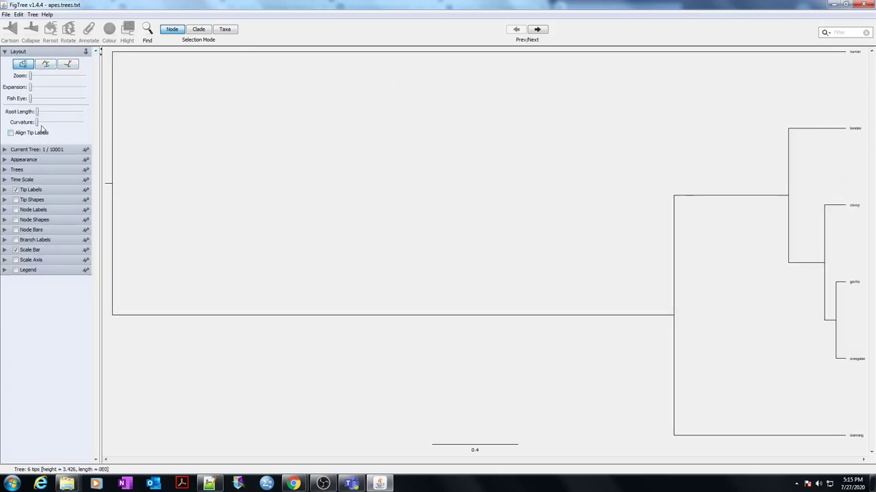
drag(37, 122, 79, 112)
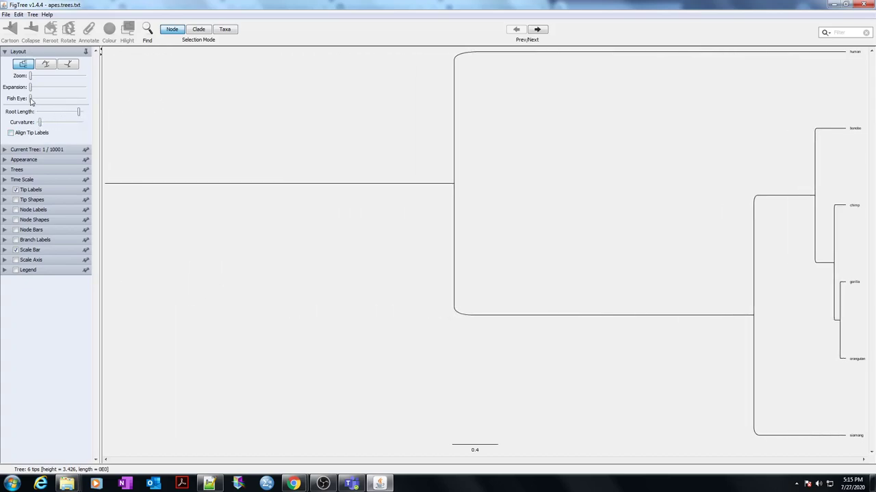
drag(32, 100, 28, 79)
Show branch-length labels, node bars and node dots, leaving Legend and Scale Axis off.
click(28, 271)
click(28, 272)
click(30, 262)
click(31, 261)
click(29, 241)
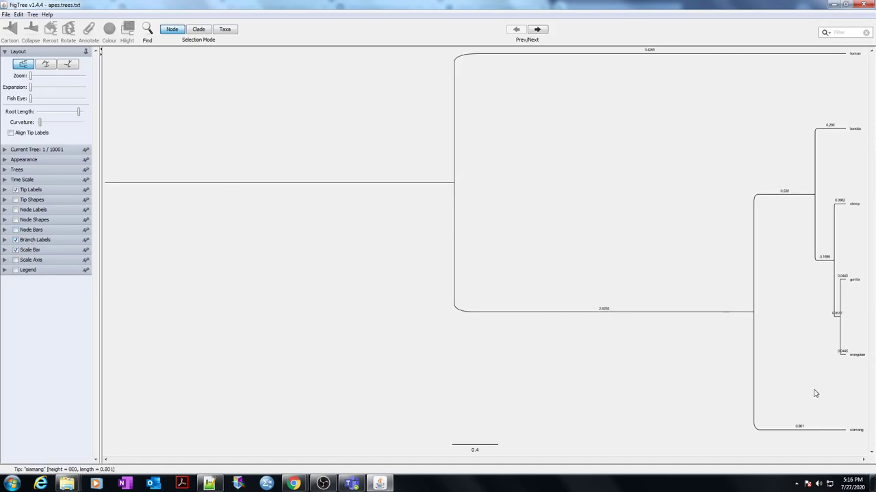
click(15, 230)
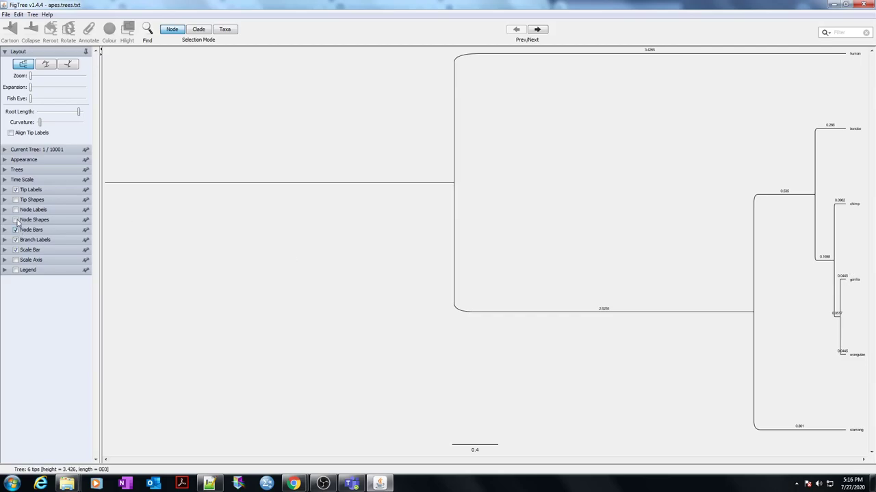
click(16, 220)
Widen the side panel, raise Curvature for strongly curved branches, and shorten the root.
drag(100, 203, 128, 203)
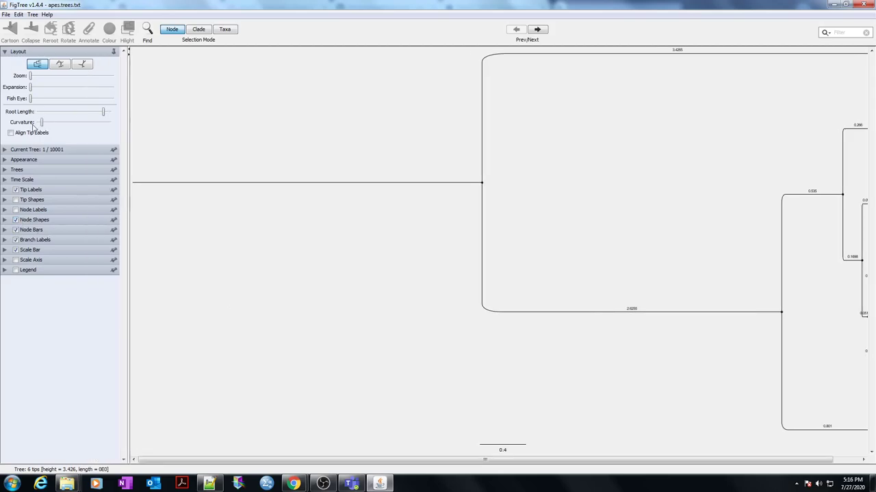
drag(41, 124, 45, 126)
click(71, 127)
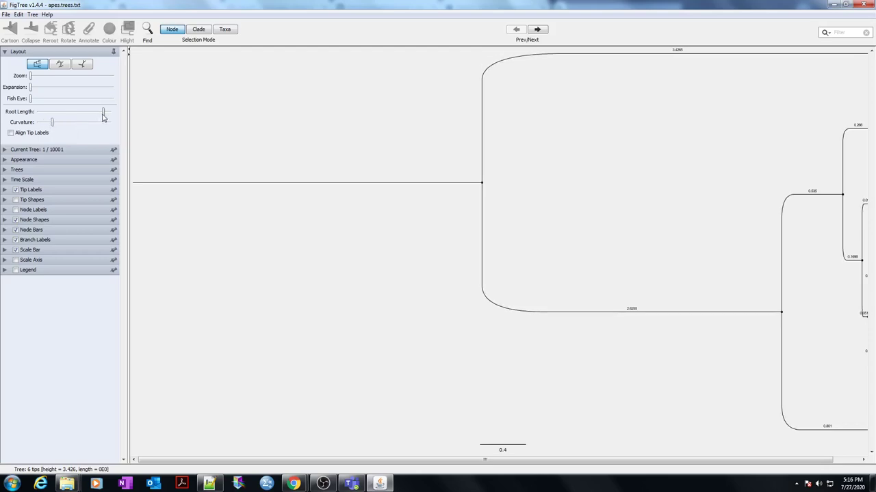
drag(52, 126, 81, 118)
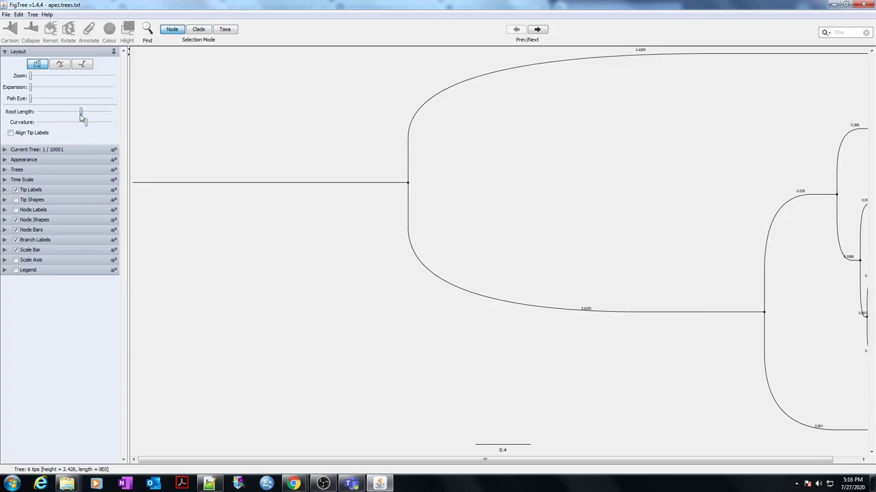